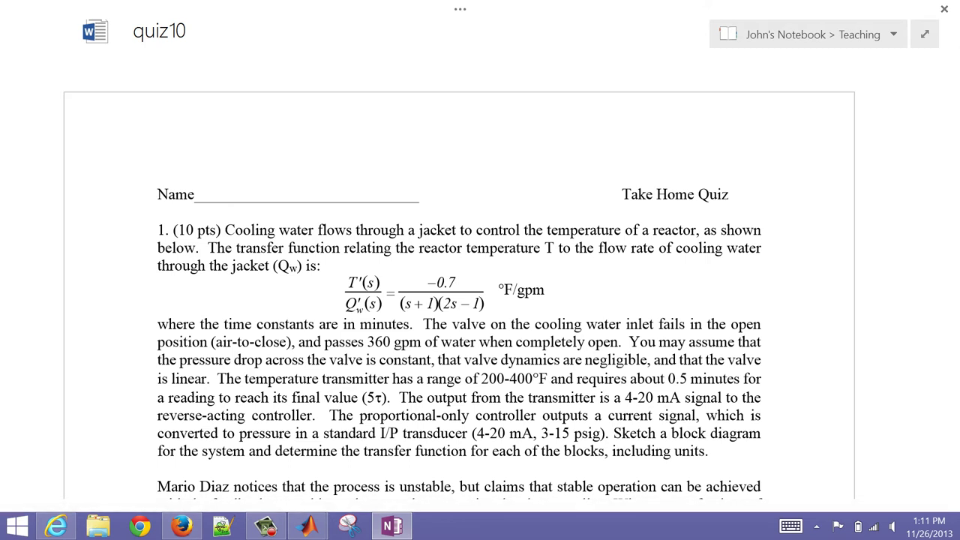
- Scroll down to the reactor cooling-water diagram and the Multiple Choice heading
{"action": "scroll", "coordinate": [480, 285], "scroll_direction": "down", "scroll_amount": 8}
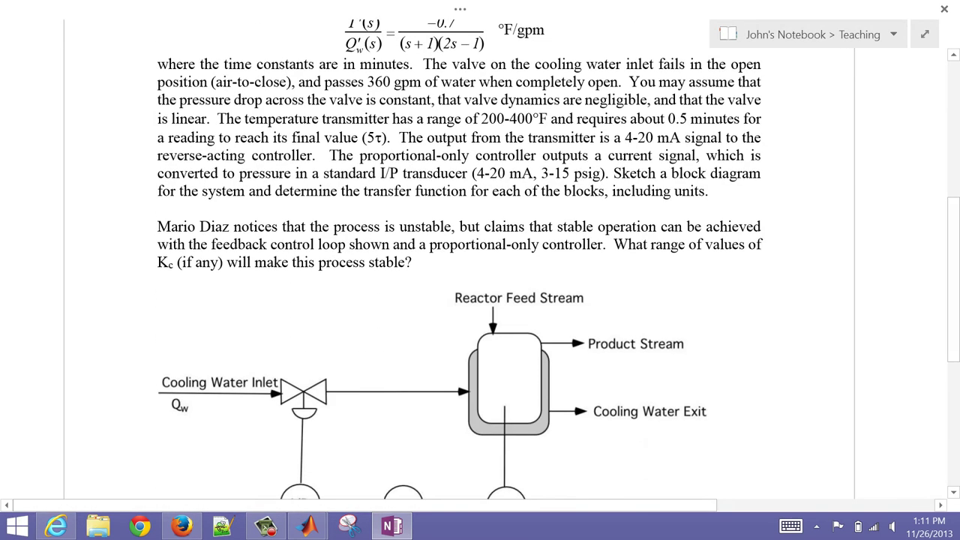
{"action": "scroll", "coordinate": [480, 285], "scroll_direction": "down", "scroll_amount": 2}
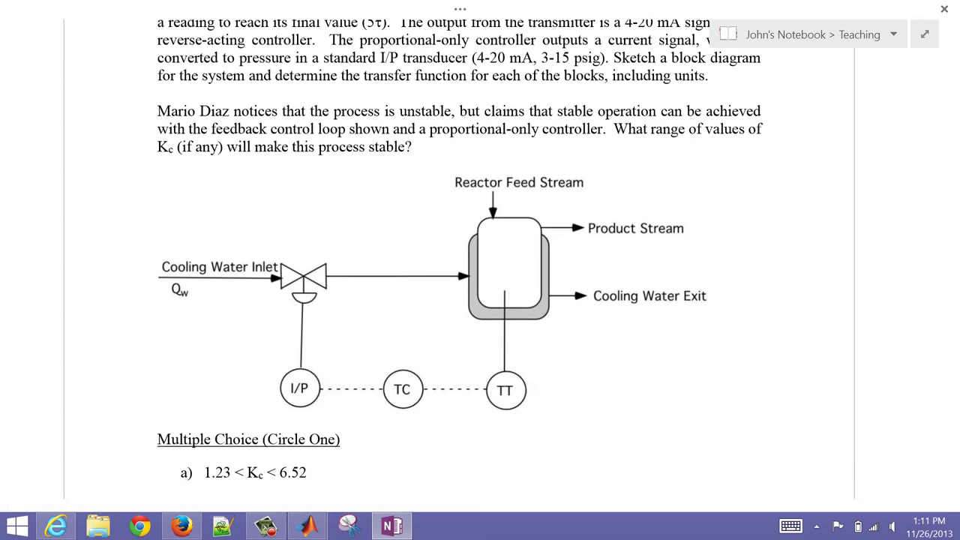
- Underline the TT, TC and I/P labels on the reactor diagram in blue ink
{"action": "left_click_drag", "start_coordinate": [505, 399], "coordinate": [499, 403]}
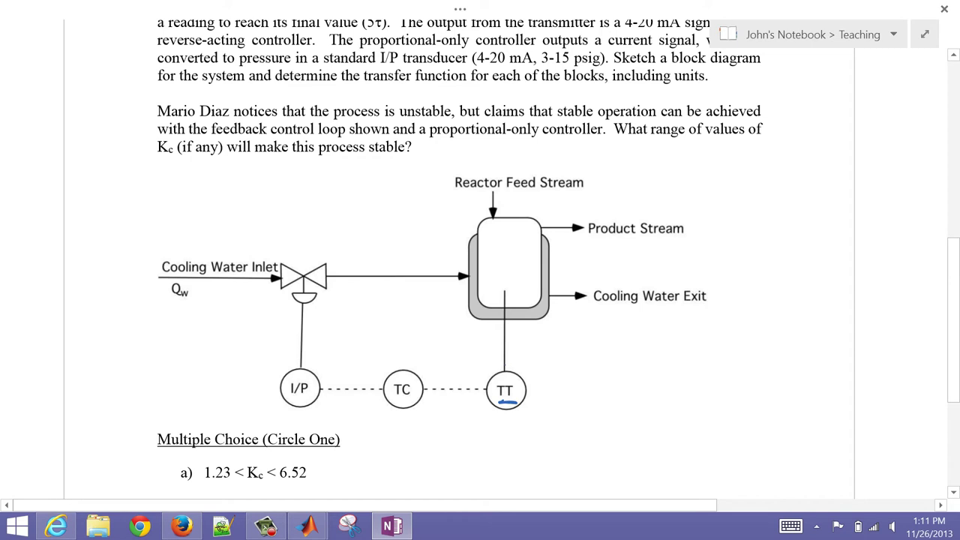
{"action": "mouse_move", "coordinate": [404, 400]}
{"action": "left_mouse_down"}
{"action": "mouse_move", "coordinate": [394, 402]}
{"action": "mouse_move", "coordinate": [413, 397]}
{"action": "left_mouse_up"}
{"action": "left_click_drag", "start_coordinate": [298, 400], "coordinate": [309, 396]}
- Draw a box around the valve symbol labelled 'Valve'
{"action": "mouse_move", "coordinate": [277, 242]}
{"action": "left_mouse_down"}
{"action": "mouse_move", "coordinate": [331, 309]}
{"action": "mouse_move", "coordinate": [346, 238]}
{"action": "mouse_move", "coordinate": [291, 240]}
{"action": "mouse_move", "coordinate": [351, 216]}
{"action": "left_mouse_up"}
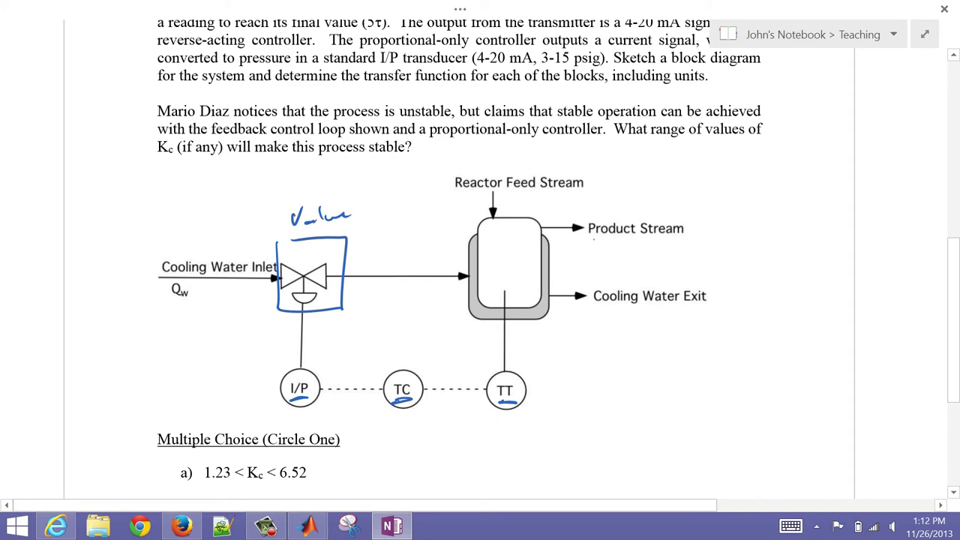
{"action": "scroll", "coordinate": [594, 239], "scroll_direction": "down", "scroll_amount": 3}
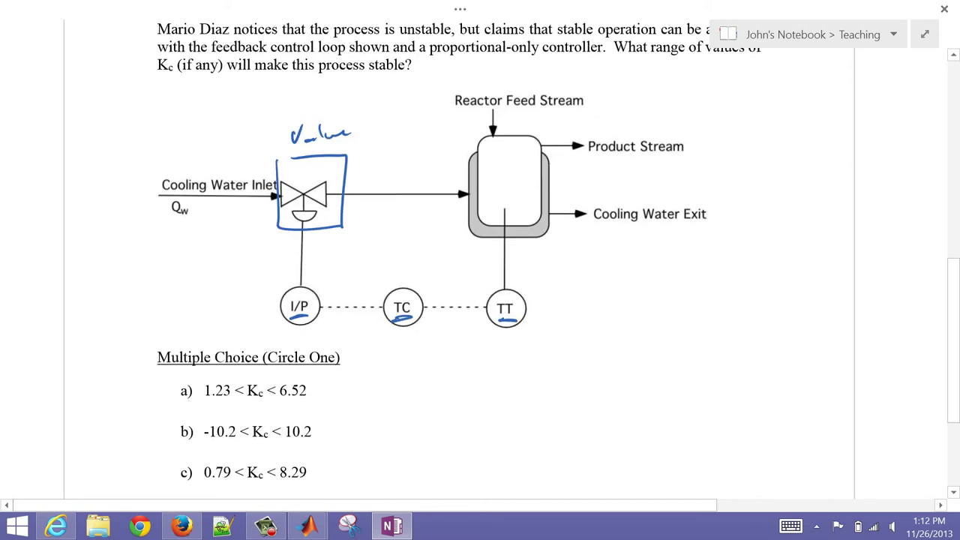
{"action": "left_click", "coordinate": [928, 526]}
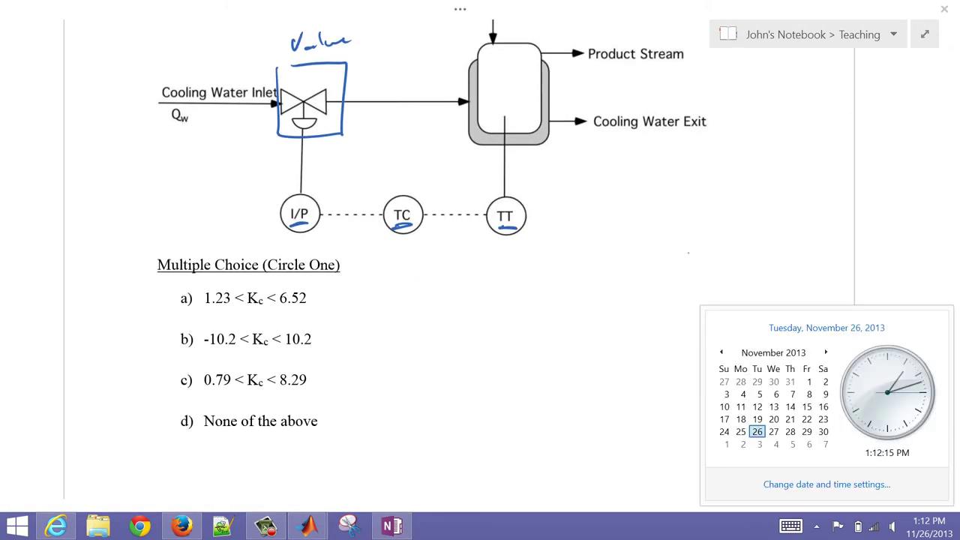
- Dismiss the calendar flyout and ink a Gp block with an input line and output T
{"action": "left_click", "coordinate": [689, 253]}
{"action": "mouse_move", "coordinate": [692, 276]}
{"action": "left_mouse_down"}
{"action": "mouse_move", "coordinate": [774, 272]}
{"action": "mouse_move", "coordinate": [794, 243]}
{"action": "left_mouse_up"}
{"action": "left_click_drag", "start_coordinate": [784, 244], "coordinate": [780, 263]}
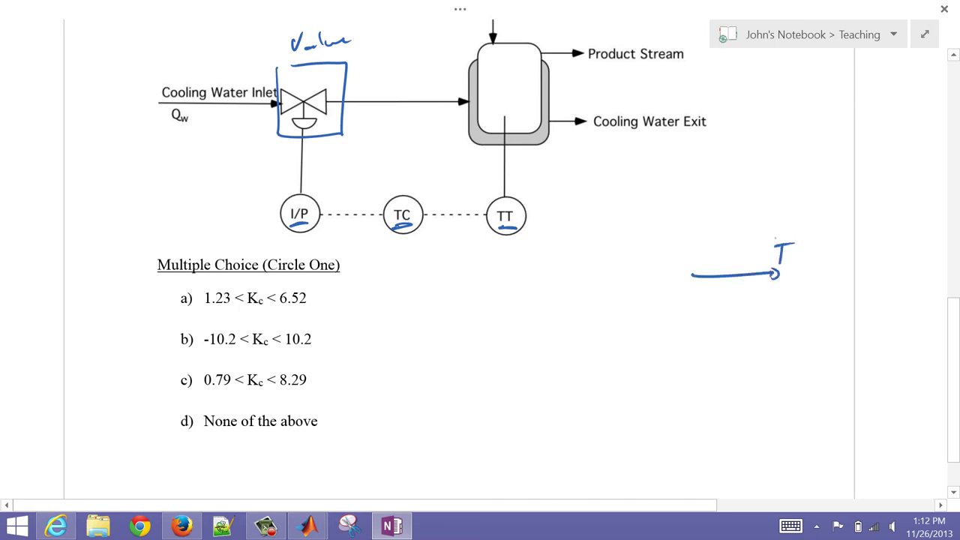
{"action": "mouse_move", "coordinate": [691, 252]}
{"action": "left_mouse_down"}
{"action": "mouse_move", "coordinate": [685, 298]}
{"action": "mouse_move", "coordinate": [645, 265]}
{"action": "mouse_move", "coordinate": [686, 247]}
{"action": "mouse_move", "coordinate": [669, 279]}
{"action": "left_mouse_up"}
{"action": "left_click_drag", "start_coordinate": [673, 291], "coordinate": [677, 282]}
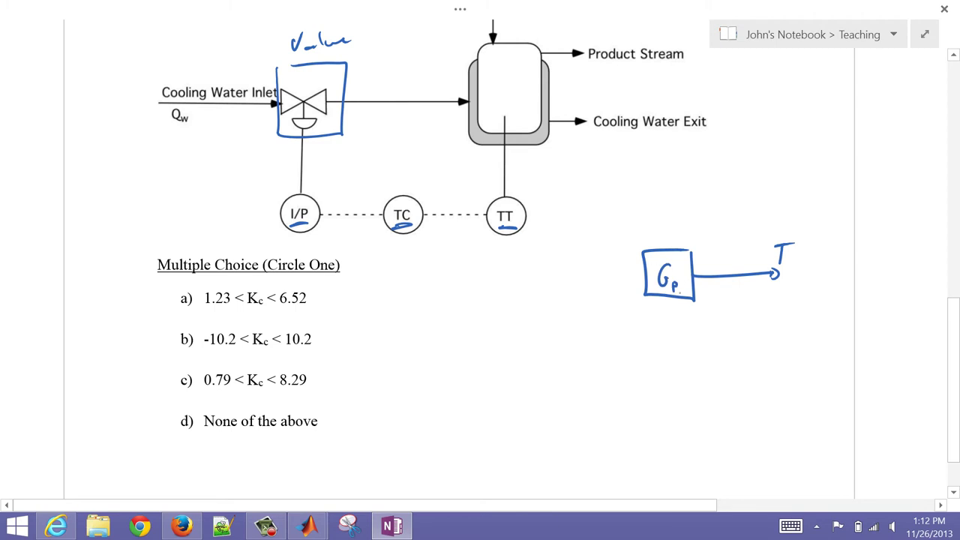
{"action": "left_click_drag", "start_coordinate": [615, 277], "coordinate": [643, 276]}
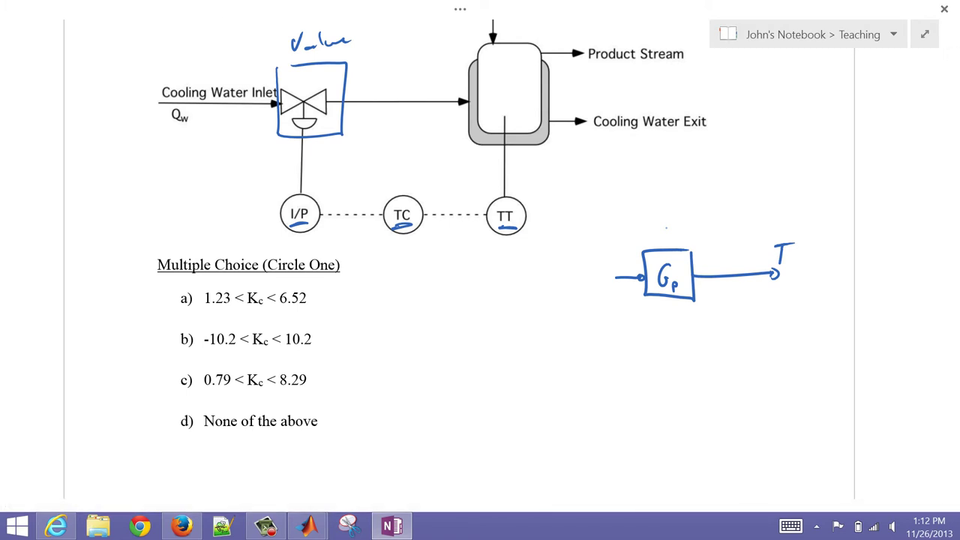
- Label the Gp input 'Flow rate' and branch the output down to a Gm block
{"action": "left_click_drag", "start_coordinate": [313, 58], "coordinate": [355, 53]}
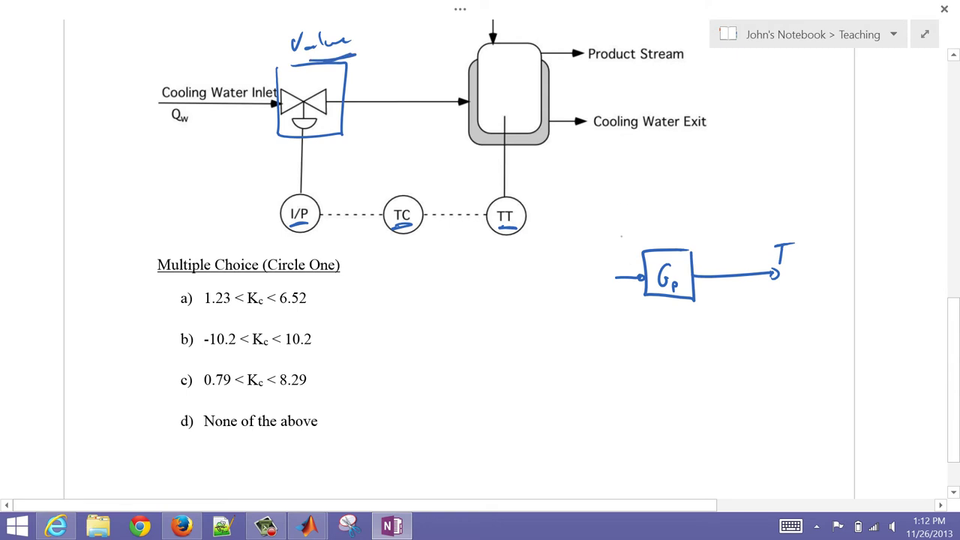
{"action": "left_click_drag", "start_coordinate": [616, 227], "coordinate": [616, 249]}
{"action": "mouse_move", "coordinate": [617, 226]}
{"action": "left_mouse_down"}
{"action": "mouse_move", "coordinate": [627, 223]}
{"action": "mouse_move", "coordinate": [627, 235]}
{"action": "left_mouse_up"}
{"action": "mouse_move", "coordinate": [630, 225]}
{"action": "left_mouse_down"}
{"action": "mouse_move", "coordinate": [634, 242]}
{"action": "mouse_move", "coordinate": [651, 228]}
{"action": "mouse_move", "coordinate": [642, 245]}
{"action": "mouse_move", "coordinate": [660, 237]}
{"action": "left_mouse_up"}
{"action": "mouse_move", "coordinate": [742, 277]}
{"action": "left_mouse_down"}
{"action": "mouse_move", "coordinate": [743, 354]}
{"action": "mouse_move", "coordinate": [620, 379]}
{"action": "mouse_move", "coordinate": [667, 349]}
{"action": "left_mouse_up"}
{"action": "mouse_move", "coordinate": [649, 357]}
{"action": "left_mouse_down"}
{"action": "mouse_move", "coordinate": [643, 360]}
{"action": "mouse_move", "coordinate": [660, 372]}
{"action": "left_mouse_up"}
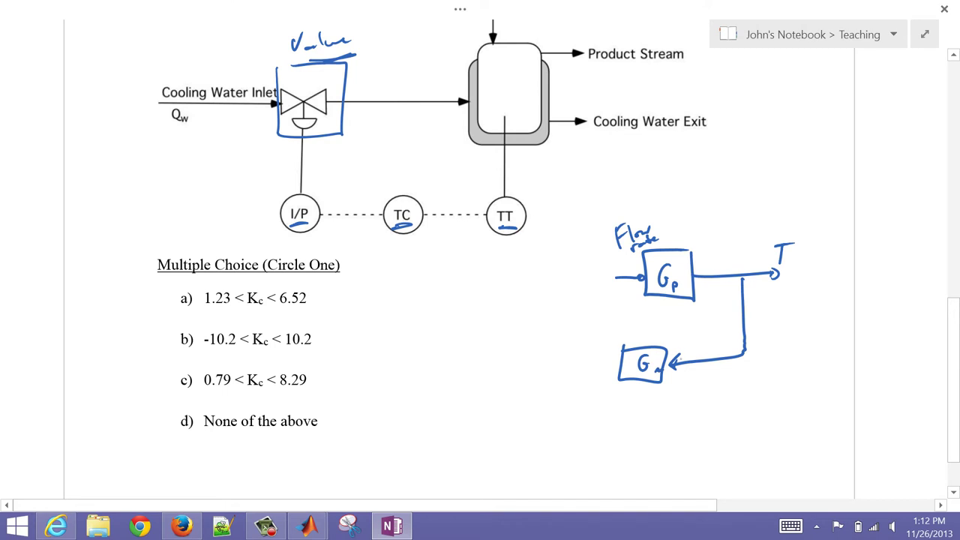
- Box TT and route the Gm feedback line left and up to a summing junction
{"action": "mouse_move", "coordinate": [486, 193]}
{"action": "left_mouse_down"}
{"action": "mouse_move", "coordinate": [535, 243]}
{"action": "mouse_move", "coordinate": [519, 192]}
{"action": "mouse_move", "coordinate": [488, 192]}
{"action": "left_mouse_up"}
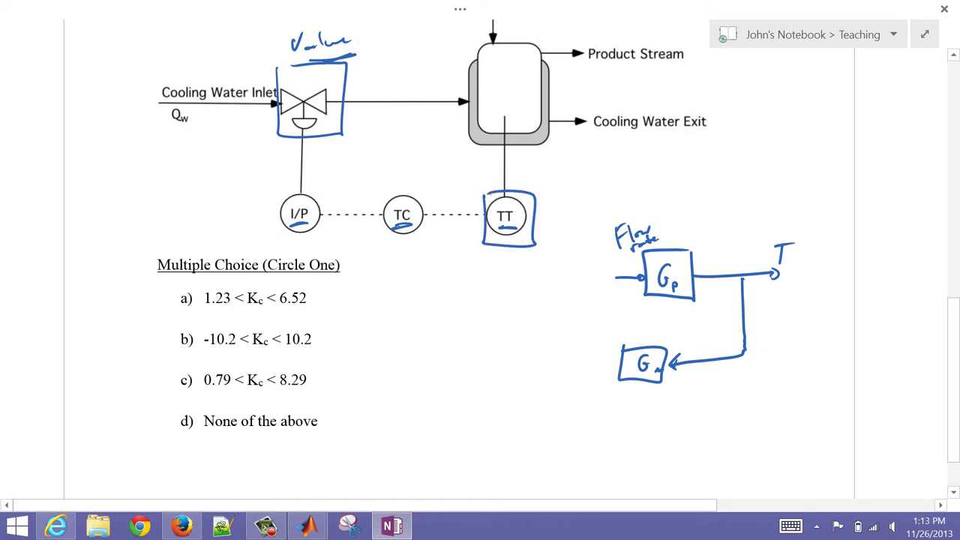
{"action": "mouse_move", "coordinate": [619, 363]}
{"action": "left_mouse_down"}
{"action": "mouse_move", "coordinate": [444, 354]}
{"action": "mouse_move", "coordinate": [445, 300]}
{"action": "mouse_move", "coordinate": [450, 306]}
{"action": "left_mouse_up"}
{"action": "left_click_drag", "start_coordinate": [441, 264], "coordinate": [449, 288]}
{"action": "mouse_move", "coordinate": [448, 267]}
{"action": "left_mouse_down"}
{"action": "mouse_move", "coordinate": [498, 289]}
{"action": "mouse_move", "coordinate": [508, 257]}
{"action": "mouse_move", "coordinate": [508, 266]}
{"action": "mouse_move", "coordinate": [470, 262]}
{"action": "left_mouse_up"}
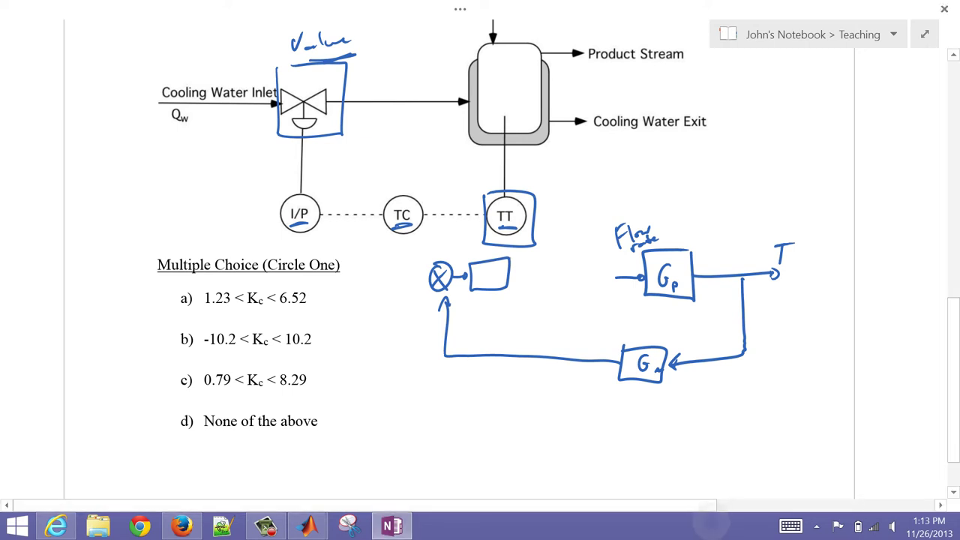
- Box TC and draw a Kc controller block after the summing junction
{"action": "mouse_move", "coordinate": [384, 187]}
{"action": "left_mouse_down"}
{"action": "mouse_move", "coordinate": [409, 244]}
{"action": "mouse_move", "coordinate": [381, 187]}
{"action": "left_mouse_up"}
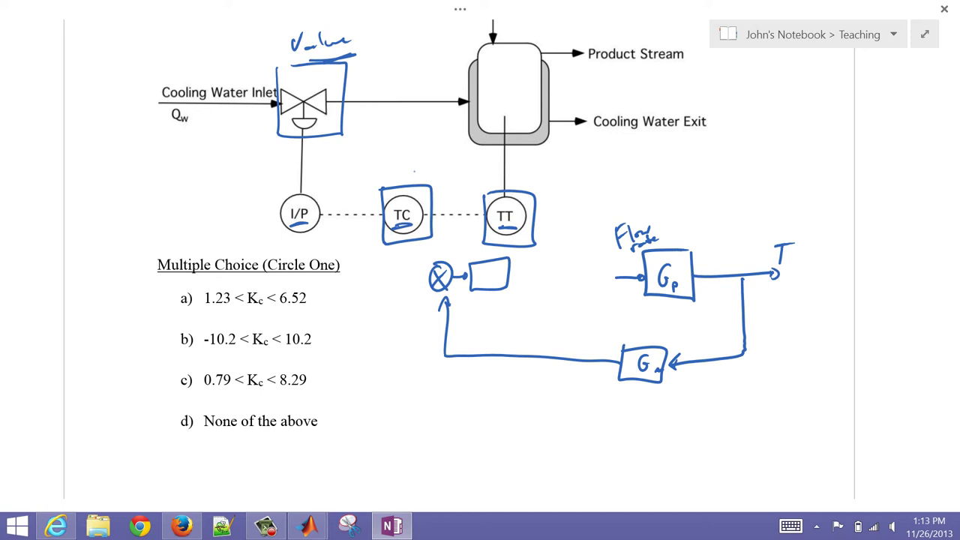
{"action": "left_click_drag", "start_coordinate": [483, 266], "coordinate": [489, 287]}
{"action": "left_click_drag", "start_coordinate": [497, 279], "coordinate": [497, 286]}
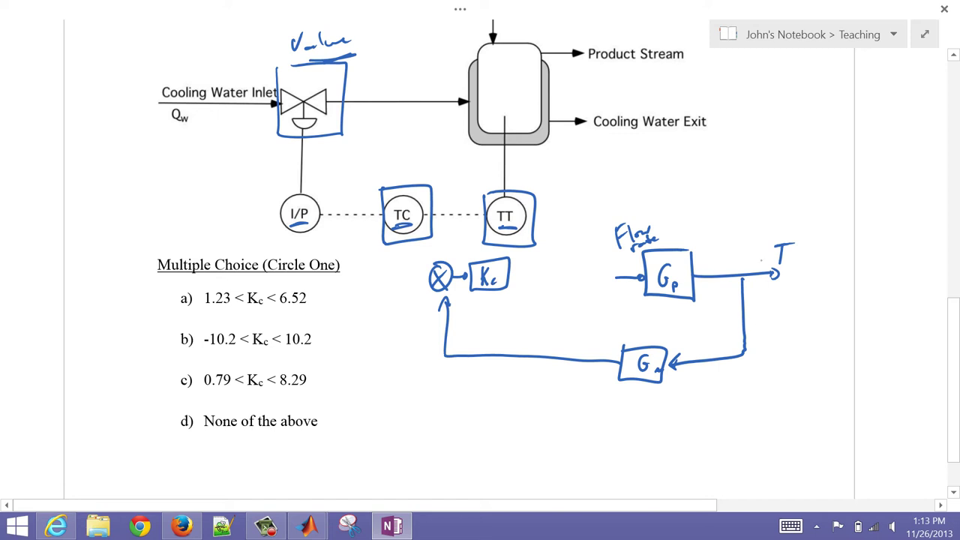
{"action": "scroll", "coordinate": [480, 259], "scroll_direction": "up", "scroll_amount": 4}
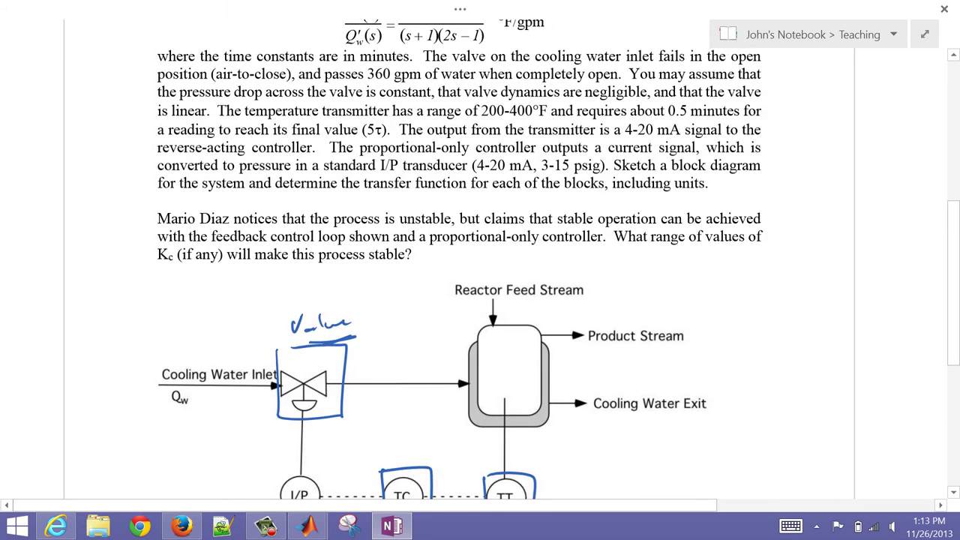
- Label T and the measured temperature in °F, and the feedback signal in mA
{"action": "scroll", "coordinate": [480, 259], "scroll_direction": "down", "scroll_amount": 5}
{"action": "mouse_move", "coordinate": [806, 222]}
{"action": "left_mouse_down"}
{"action": "mouse_move", "coordinate": [797, 242]}
{"action": "mouse_move", "coordinate": [817, 225]}
{"action": "mouse_move", "coordinate": [814, 232]}
{"action": "left_mouse_up"}
{"action": "left_click_drag", "start_coordinate": [798, 222], "coordinate": [794, 226]}
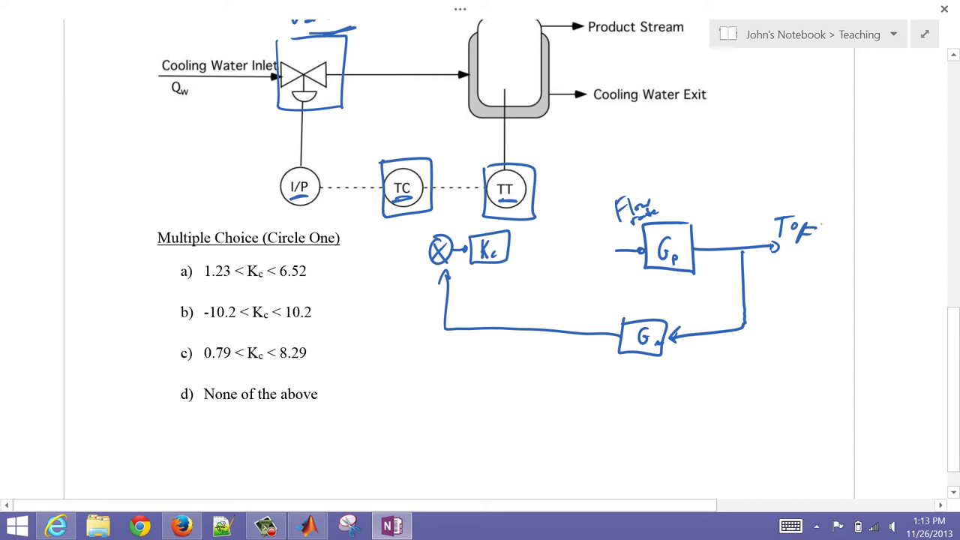
{"action": "mouse_move", "coordinate": [732, 337]}
{"action": "left_mouse_down"}
{"action": "mouse_move", "coordinate": [743, 359]}
{"action": "mouse_move", "coordinate": [754, 337]}
{"action": "left_mouse_up"}
{"action": "left_click_drag", "start_coordinate": [742, 349], "coordinate": [750, 346]}
{"action": "left_click_drag", "start_coordinate": [511, 357], "coordinate": [541, 356]}
{"action": "left_click_drag", "start_coordinate": [532, 350], "coordinate": [539, 349]}
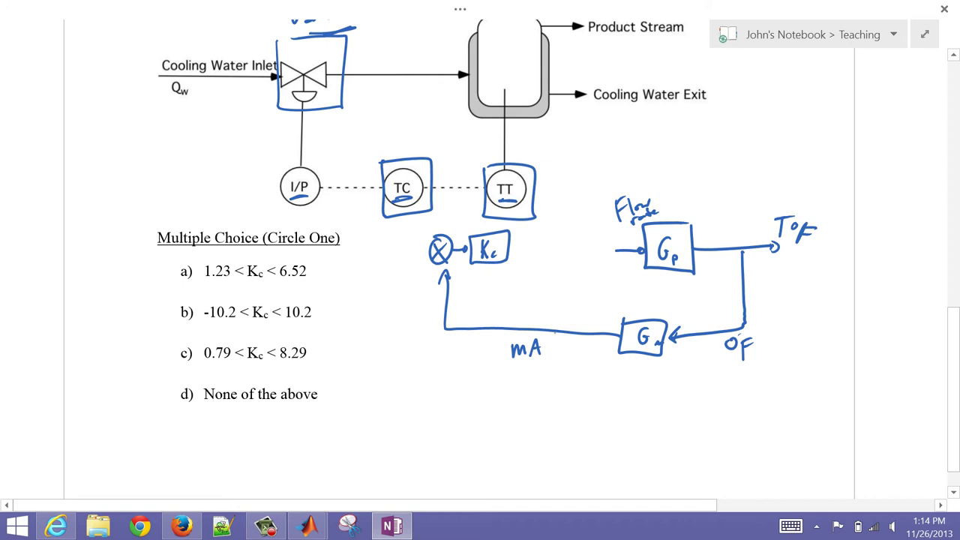
- Add a Tsp set-point input with °F units feeding the summing junction
{"action": "mouse_move", "coordinate": [346, 255]}
{"action": "left_mouse_down"}
{"action": "mouse_move", "coordinate": [366, 253]}
{"action": "mouse_move", "coordinate": [350, 244]}
{"action": "left_mouse_up"}
{"action": "mouse_move", "coordinate": [341, 224]}
{"action": "left_mouse_down"}
{"action": "mouse_move", "coordinate": [355, 222]}
{"action": "mouse_move", "coordinate": [354, 242]}
{"action": "mouse_move", "coordinate": [365, 239]}
{"action": "left_mouse_up"}
{"action": "left_click_drag", "start_coordinate": [345, 265], "coordinate": [344, 267]}
{"action": "mouse_move", "coordinate": [352, 264]}
{"action": "left_mouse_down"}
{"action": "mouse_move", "coordinate": [350, 277]}
{"action": "mouse_move", "coordinate": [360, 263]}
{"action": "left_mouse_up"}
{"action": "mouse_move", "coordinate": [351, 270]}
{"action": "left_mouse_down"}
{"action": "mouse_move", "coordinate": [368, 248]}
{"action": "mouse_move", "coordinate": [368, 271]}
{"action": "mouse_move", "coordinate": [375, 238]}
{"action": "mouse_move", "coordinate": [427, 252]}
{"action": "mouse_move", "coordinate": [409, 272]}
{"action": "mouse_move", "coordinate": [417, 270]}
{"action": "left_mouse_up"}
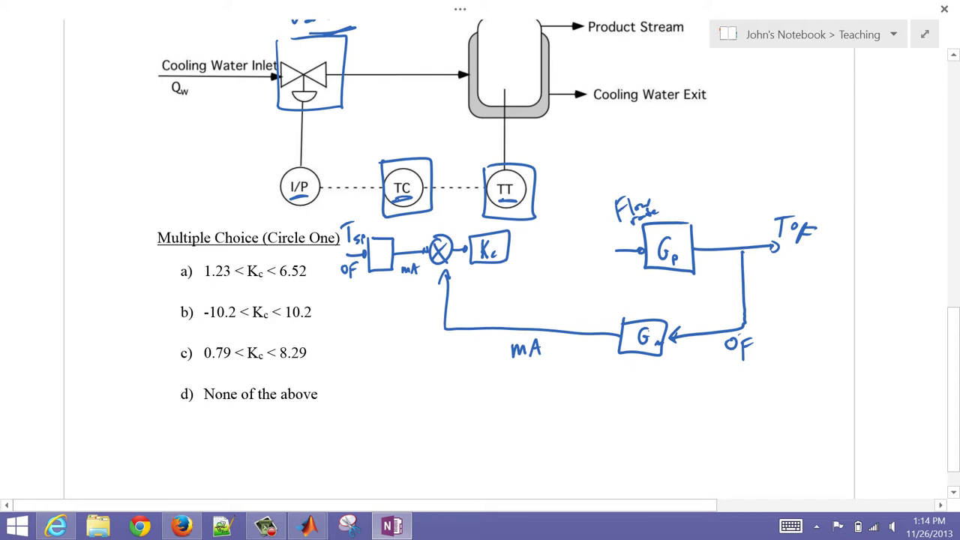
- Write Km with a fraction bar beneath the Gm block
{"action": "mouse_move", "coordinate": [639, 350]}
{"action": "left_mouse_down"}
{"action": "mouse_move", "coordinate": [660, 351]}
{"action": "mouse_move", "coordinate": [630, 391]}
{"action": "left_mouse_up"}
{"action": "left_click_drag", "start_coordinate": [642, 375], "coordinate": [643, 395]}
{"action": "left_click_drag", "start_coordinate": [643, 393], "coordinate": [658, 392]}
{"action": "mouse_move", "coordinate": [609, 405]}
{"action": "left_mouse_down"}
{"action": "mouse_move", "coordinate": [668, 401]}
{"action": "mouse_move", "coordinate": [616, 434]}
{"action": "mouse_move", "coordinate": [626, 417]}
{"action": "mouse_move", "coordinate": [639, 432]}
{"action": "left_mouse_up"}
- Complete the Gm denominator as τm s+1 and circle τm
{"action": "left_click_drag", "start_coordinate": [652, 419], "coordinate": [658, 423]}
{"action": "left_click_drag", "start_coordinate": [665, 412], "coordinate": [663, 429]}
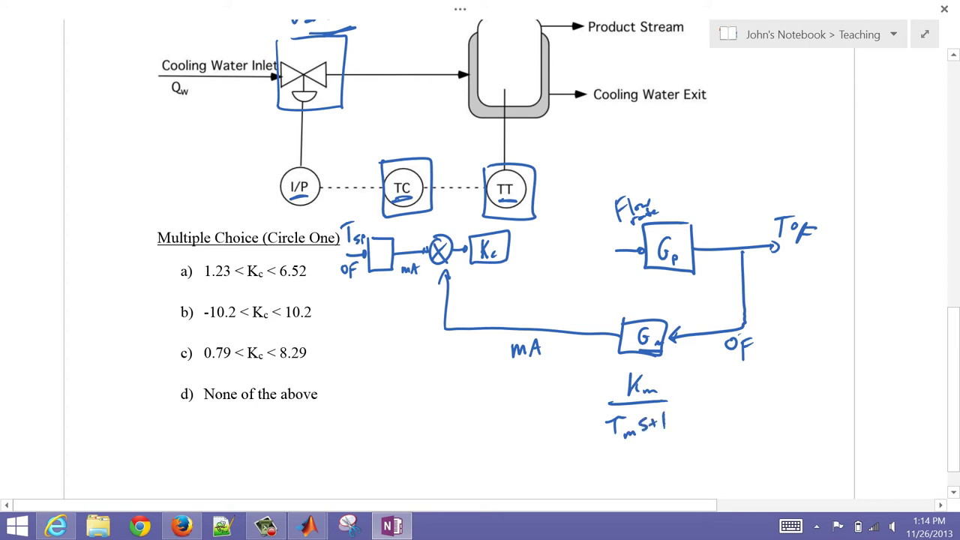
{"action": "left_click_drag", "start_coordinate": [636, 434], "coordinate": [617, 413]}
- Add the e^(−θm s) dead-time term beside the fraction and retrace the Gm box
{"action": "mouse_move", "coordinate": [689, 405]}
{"action": "left_mouse_down"}
{"action": "mouse_move", "coordinate": [706, 412]}
{"action": "mouse_move", "coordinate": [726, 373]}
{"action": "left_mouse_up"}
{"action": "left_click_drag", "start_coordinate": [724, 380], "coordinate": [746, 389]}
{"action": "left_click_drag", "start_coordinate": [756, 374], "coordinate": [742, 393]}
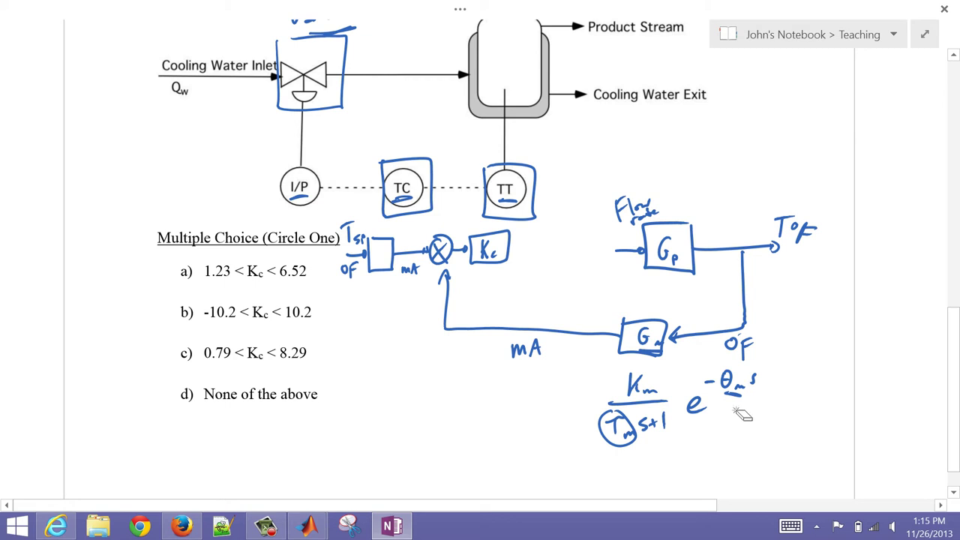
{"action": "mouse_move", "coordinate": [741, 408]}
{"action": "left_mouse_down"}
{"action": "mouse_move", "coordinate": [722, 393]}
{"action": "mouse_move", "coordinate": [730, 370]}
{"action": "left_mouse_up"}
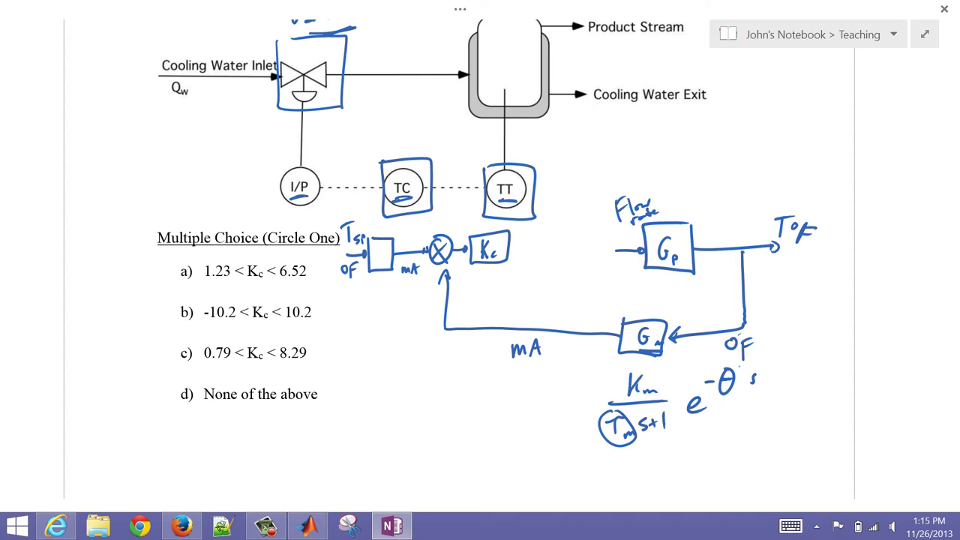
{"action": "left_click_drag", "start_coordinate": [734, 394], "coordinate": [747, 388]}
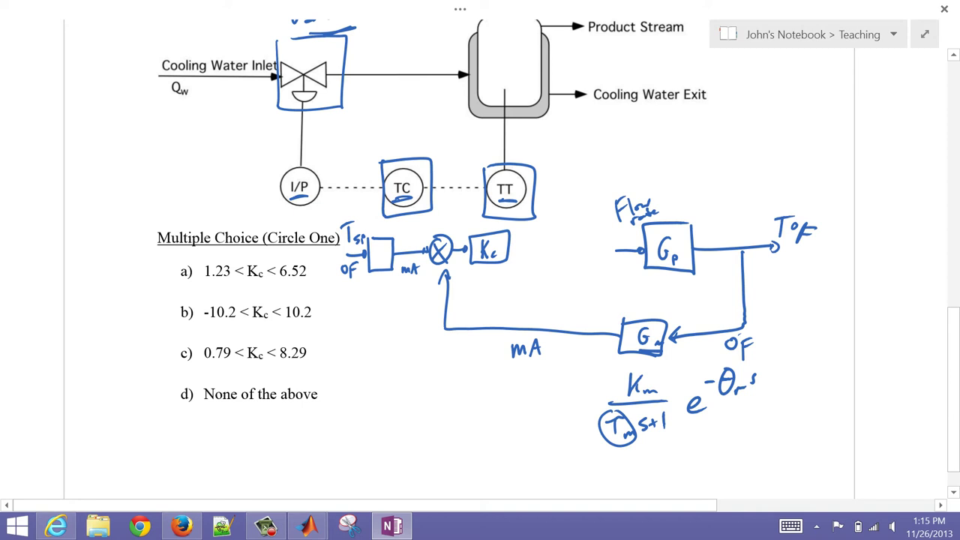
{"action": "mouse_move", "coordinate": [636, 354]}
{"action": "left_mouse_down"}
{"action": "mouse_move", "coordinate": [624, 328]}
{"action": "mouse_move", "coordinate": [672, 322]}
{"action": "left_mouse_up"}
- Draw an arrow from the circled τm and write 5τm = 0.5
{"action": "left_click_drag", "start_coordinate": [637, 444], "coordinate": [653, 462]}
{"action": "mouse_move", "coordinate": [637, 445]}
{"action": "left_mouse_down"}
{"action": "mouse_move", "coordinate": [677, 468]}
{"action": "mouse_move", "coordinate": [670, 474]}
{"action": "left_mouse_up"}
{"action": "mouse_move", "coordinate": [671, 450]}
{"action": "left_mouse_down"}
{"action": "mouse_move", "coordinate": [681, 447]}
{"action": "mouse_move", "coordinate": [692, 466]}
{"action": "mouse_move", "coordinate": [700, 447]}
{"action": "left_mouse_up"}
{"action": "left_click", "coordinate": [685, 458]}
{"action": "mouse_move", "coordinate": [702, 470]}
{"action": "left_mouse_down"}
{"action": "mouse_move", "coordinate": [716, 470]}
{"action": "mouse_move", "coordinate": [732, 447]}
{"action": "left_mouse_up"}
{"action": "left_click_drag", "start_coordinate": [722, 454], "coordinate": [732, 452]}
{"action": "mouse_move", "coordinate": [743, 441]}
{"action": "left_mouse_down"}
{"action": "mouse_move", "coordinate": [739, 451]}
{"action": "mouse_move", "coordinate": [747, 439]}
{"action": "mouse_move", "coordinate": [762, 443]}
{"action": "left_mouse_up"}
{"action": "left_click", "coordinate": [757, 435]}
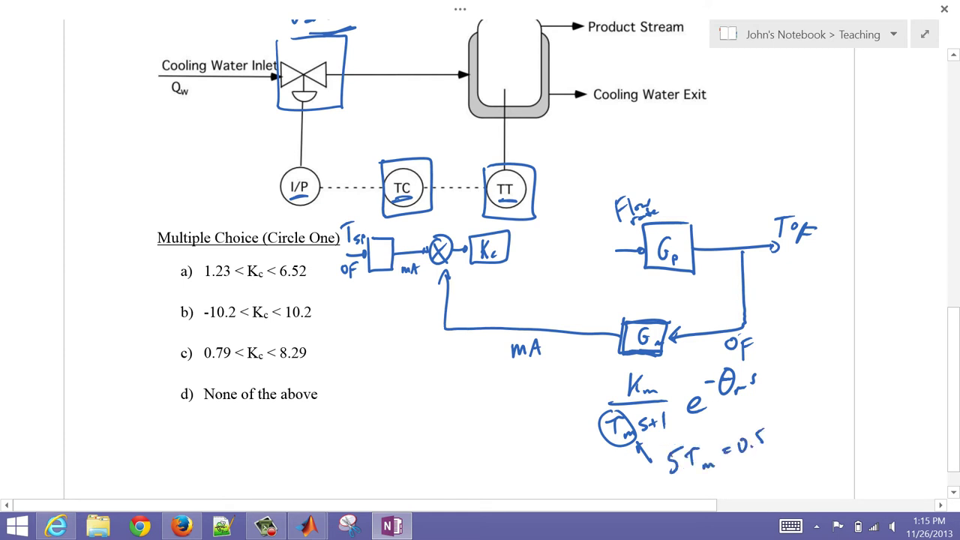
- Underline the 0.5-minute final value (5τ) sentence in the problem text
{"action": "scroll", "coordinate": [480, 258], "scroll_direction": "up", "scroll_amount": 8}
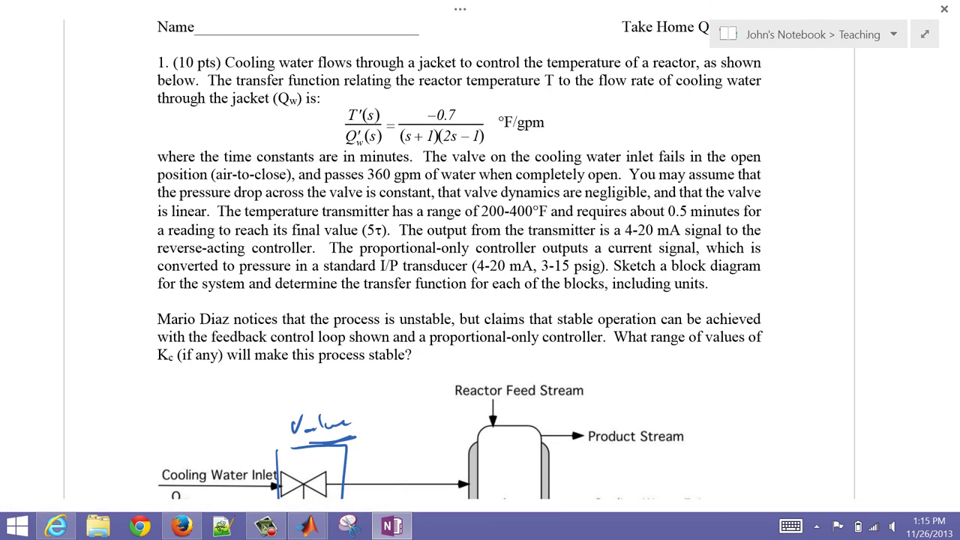
{"action": "left_click_drag", "start_coordinate": [575, 222], "coordinate": [761, 217]}
{"action": "left_click_drag", "start_coordinate": [156, 238], "coordinate": [390, 236]}
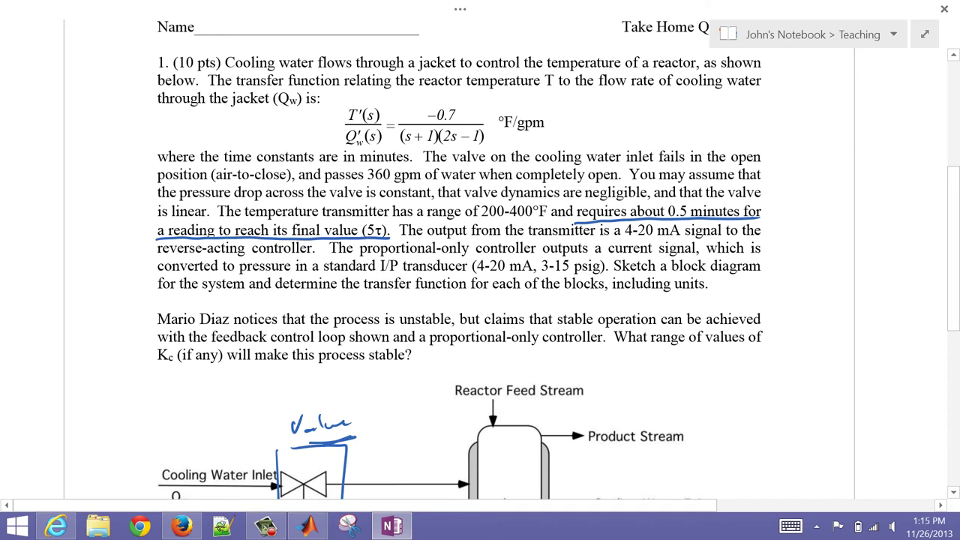
{"action": "scroll", "coordinate": [480, 259], "scroll_direction": "down", "scroll_amount": 8}
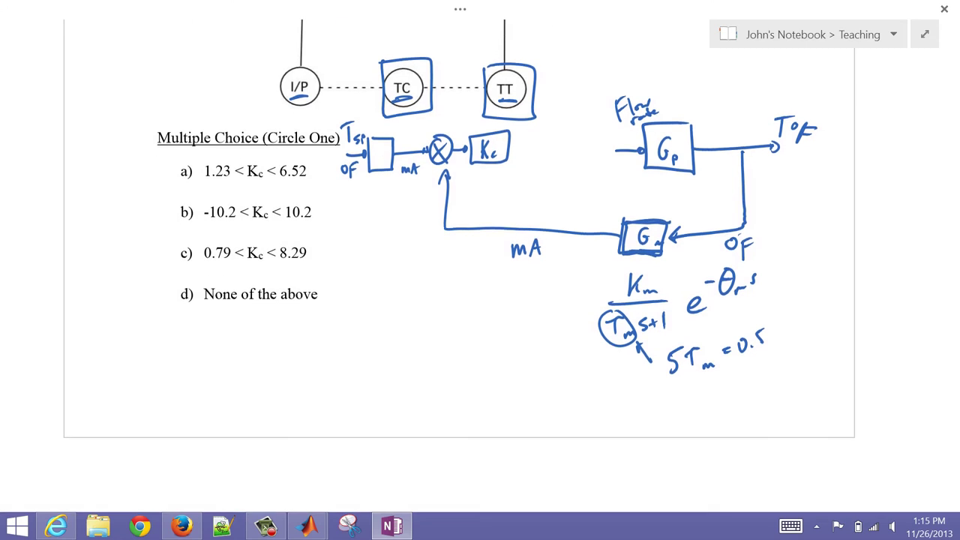
- Write τm = 0.1 min beneath the 5τm = 0.5 note
{"action": "mouse_move", "coordinate": [699, 383]}
{"action": "left_mouse_down"}
{"action": "mouse_move", "coordinate": [701, 404]}
{"action": "mouse_move", "coordinate": [705, 382]}
{"action": "left_mouse_up"}
{"action": "left_click_drag", "start_coordinate": [709, 397], "coordinate": [721, 400]}
{"action": "left_click_drag", "start_coordinate": [722, 383], "coordinate": [732, 386]}
{"action": "mouse_move", "coordinate": [744, 371]}
{"action": "left_mouse_down"}
{"action": "mouse_move", "coordinate": [761, 386]}
{"action": "mouse_move", "coordinate": [783, 370]}
{"action": "left_mouse_up"}
{"action": "left_click", "coordinate": [753, 384]}
{"action": "mouse_move", "coordinate": [786, 367]}
{"action": "left_mouse_down"}
{"action": "mouse_move", "coordinate": [786, 375]}
{"action": "mouse_move", "coordinate": [797, 366]}
{"action": "left_mouse_up"}
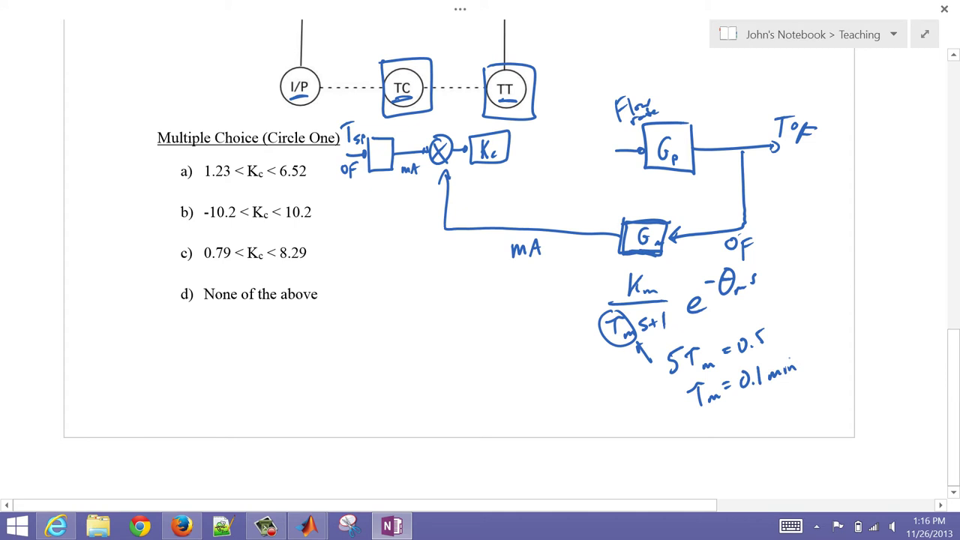
{"action": "left_click_drag", "start_coordinate": [509, 148], "coordinate": [520, 150]}
- Label the Kc block's input and output signals mA
{"action": "left_click_drag", "start_coordinate": [457, 137], "coordinate": [471, 120]}
{"action": "left_click_drag", "start_coordinate": [471, 120], "coordinate": [475, 130]}
{"action": "left_click_drag", "start_coordinate": [507, 174], "coordinate": [525, 167]}
- Draw a K_IP block after Kc, followed by a Kv valve-gain block
{"action": "mouse_move", "coordinate": [532, 132]}
{"action": "left_mouse_down"}
{"action": "mouse_move", "coordinate": [551, 163]}
{"action": "mouse_move", "coordinate": [534, 132]}
{"action": "mouse_move", "coordinate": [537, 156]}
{"action": "left_mouse_up"}
{"action": "left_click_drag", "start_coordinate": [547, 139], "coordinate": [546, 154]}
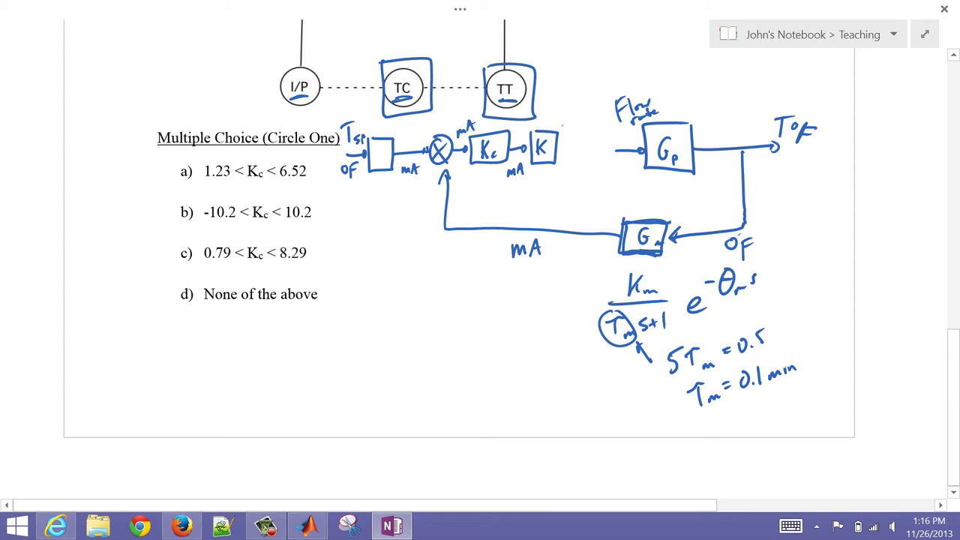
{"action": "mouse_move", "coordinate": [557, 151]}
{"action": "left_mouse_down"}
{"action": "mouse_move", "coordinate": [568, 150]}
{"action": "mouse_move", "coordinate": [545, 162]}
{"action": "left_mouse_up"}
{"action": "left_click_drag", "start_coordinate": [543, 155], "coordinate": [553, 159]}
{"action": "mouse_move", "coordinate": [573, 132]}
{"action": "left_mouse_down"}
{"action": "mouse_move", "coordinate": [573, 164]}
{"action": "mouse_move", "coordinate": [597, 165]}
{"action": "mouse_move", "coordinate": [599, 135]}
{"action": "mouse_move", "coordinate": [585, 135]}
{"action": "mouse_move", "coordinate": [581, 160]}
{"action": "mouse_move", "coordinate": [594, 142]}
{"action": "mouse_move", "coordinate": [588, 164]}
{"action": "mouse_move", "coordinate": [621, 152]}
{"action": "left_mouse_up"}
- Underline 'fails in the open position (air-to-close)', '360 gpm' and the transmitter range
{"action": "scroll", "coordinate": [480, 255], "scroll_direction": "up", "scroll_amount": 8}
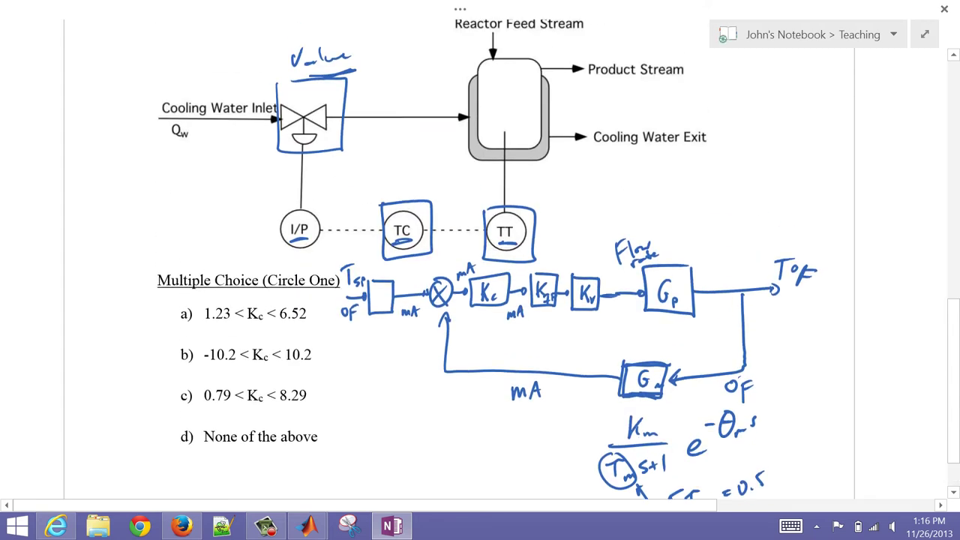
{"action": "scroll", "coordinate": [480, 270], "scroll_direction": "up", "scroll_amount": 2}
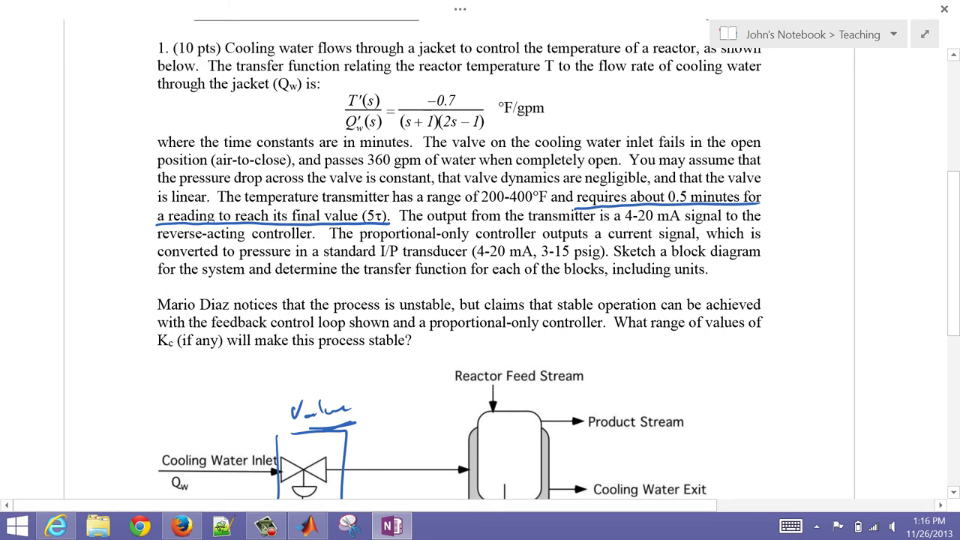
{"action": "left_click_drag", "start_coordinate": [661, 155], "coordinate": [770, 150]}
{"action": "left_click_drag", "start_coordinate": [159, 169], "coordinate": [287, 167]}
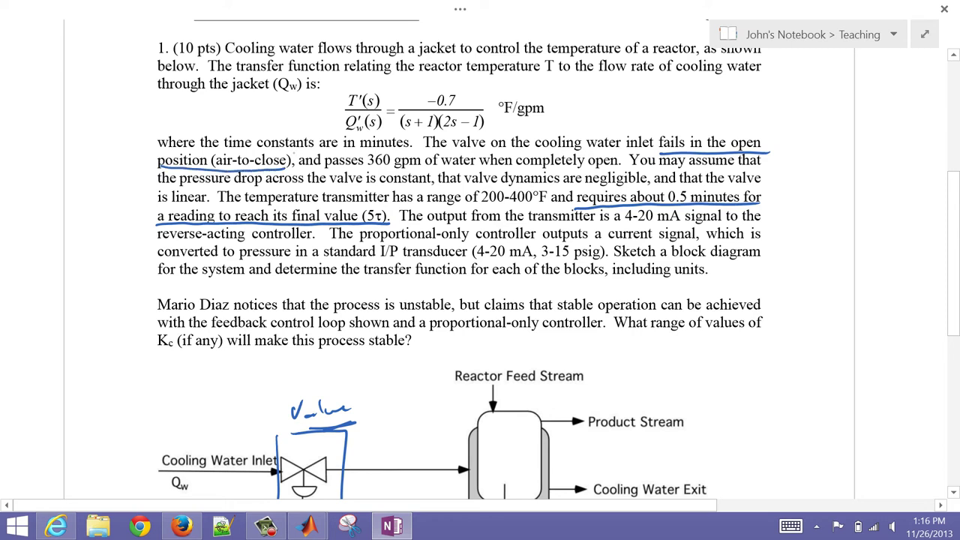
{"action": "left_click_drag", "start_coordinate": [367, 170], "coordinate": [421, 169]}
{"action": "mouse_move", "coordinate": [360, 193]}
{"action": "left_mouse_down"}
{"action": "mouse_move", "coordinate": [556, 198]}
{"action": "mouse_move", "coordinate": [651, 190]}
{"action": "left_mouse_up"}
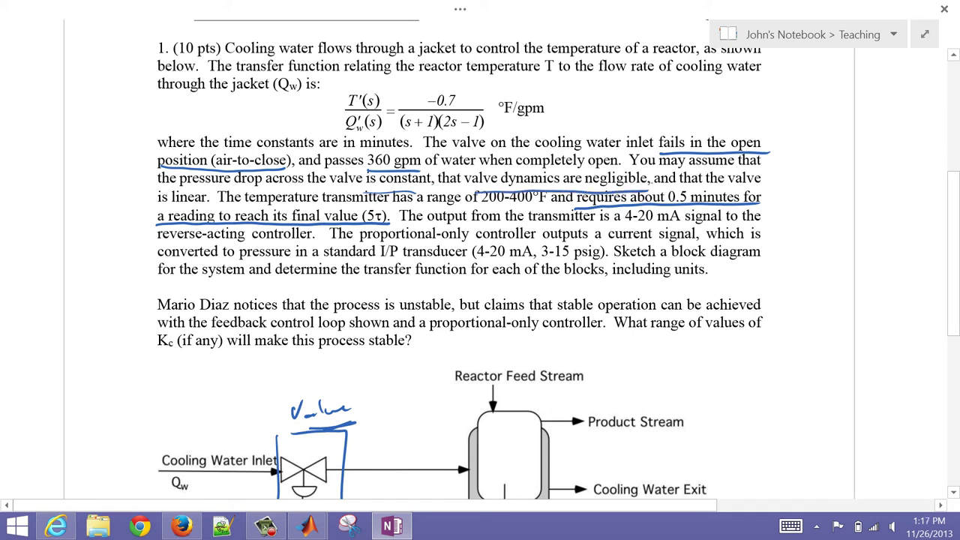
{"action": "scroll", "coordinate": [480, 262], "scroll_direction": "down", "scroll_amount": 5}
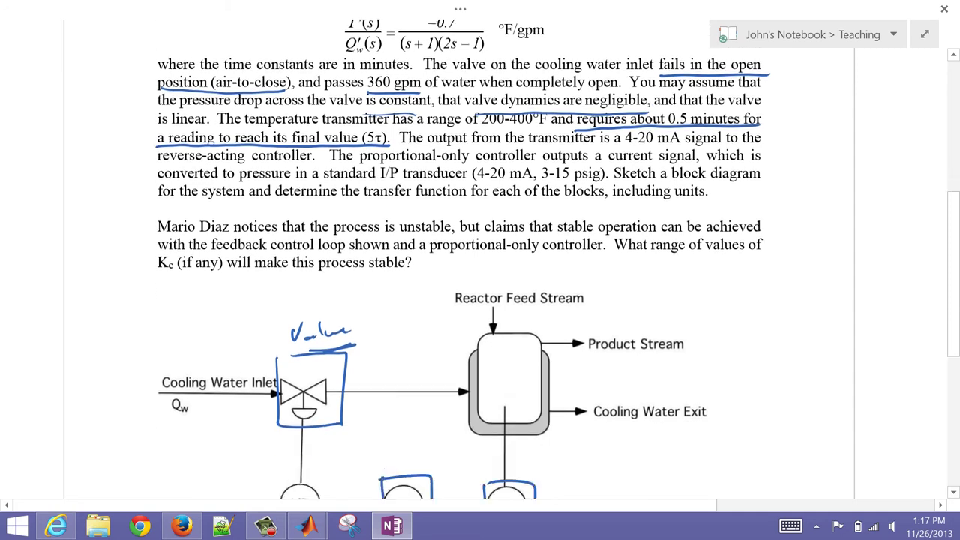
- Write K_m in the first box, then 'Kc ?' with a brace around the answers
{"action": "scroll", "coordinate": [480, 262], "scroll_direction": "down", "scroll_amount": 2}
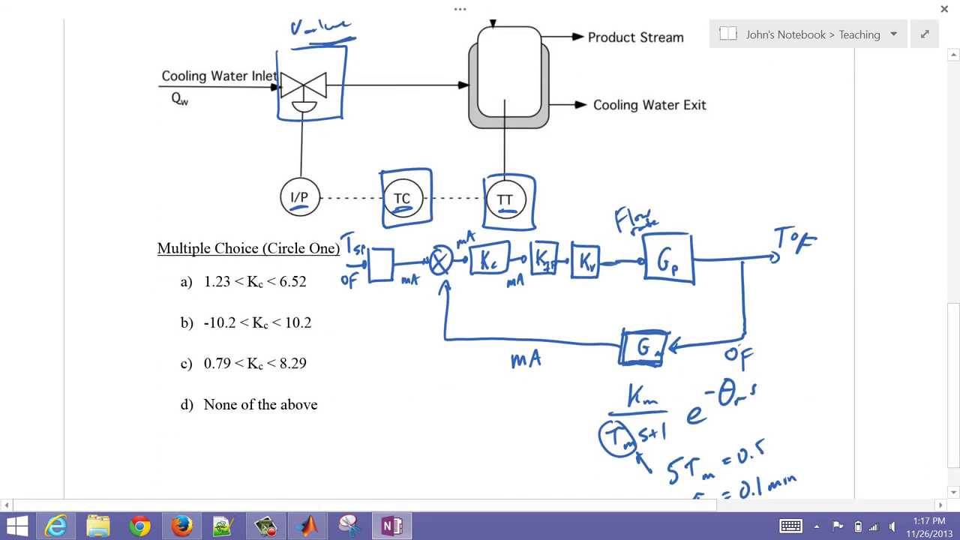
{"action": "mouse_move", "coordinate": [376, 252]}
{"action": "left_mouse_down"}
{"action": "mouse_move", "coordinate": [376, 276]}
{"action": "mouse_move", "coordinate": [391, 270]}
{"action": "left_mouse_up"}
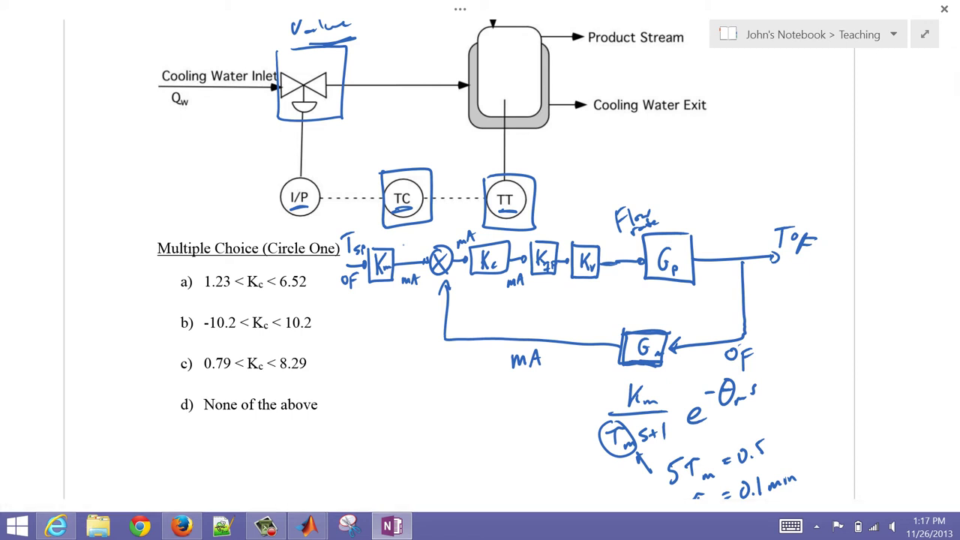
{"action": "scroll", "coordinate": [379, 163], "scroll_direction": "down", "scroll_amount": 3}
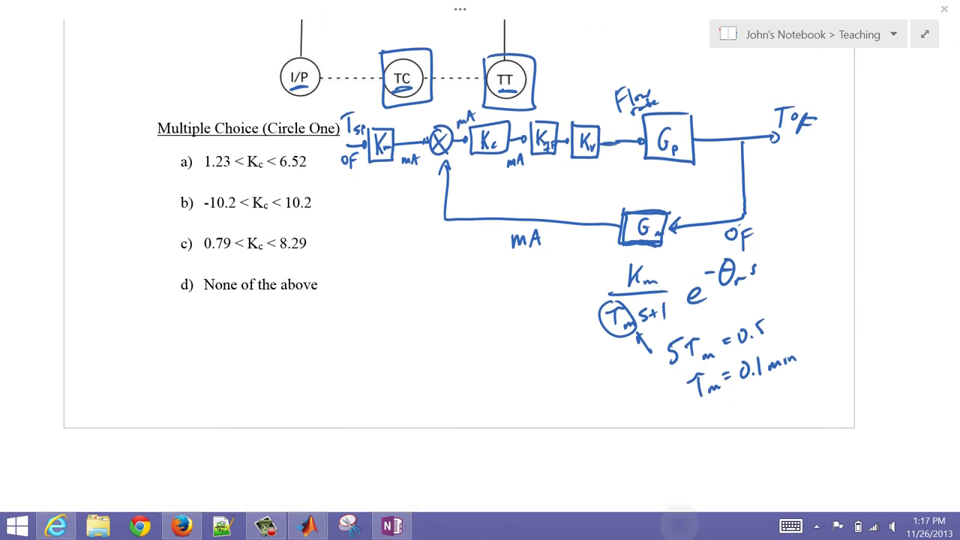
{"action": "mouse_move", "coordinate": [358, 249]}
{"action": "left_mouse_down"}
{"action": "mouse_move", "coordinate": [357, 274]}
{"action": "mouse_move", "coordinate": [374, 272]}
{"action": "left_mouse_up"}
{"action": "left_click_drag", "start_coordinate": [384, 252], "coordinate": [387, 260]}
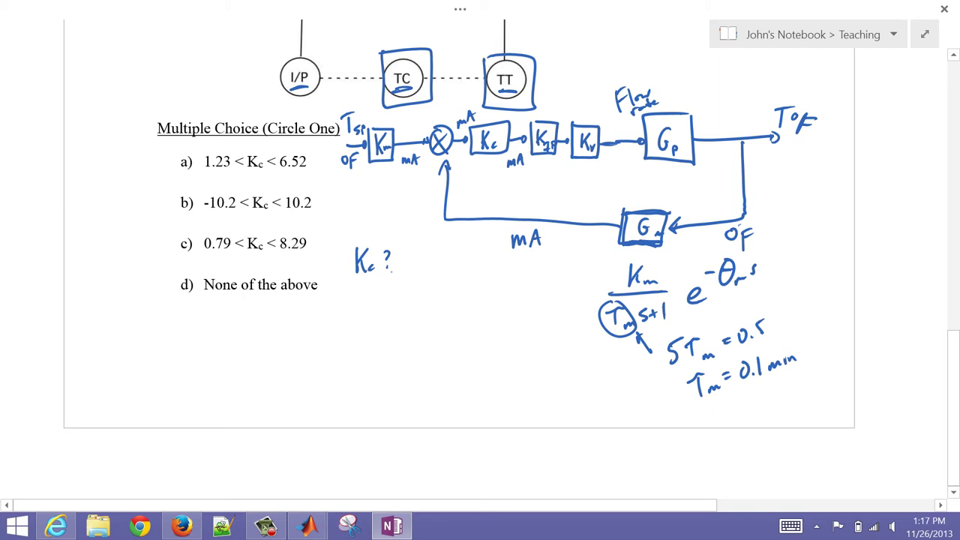
{"action": "left_click_drag", "start_coordinate": [327, 162], "coordinate": [345, 258]}
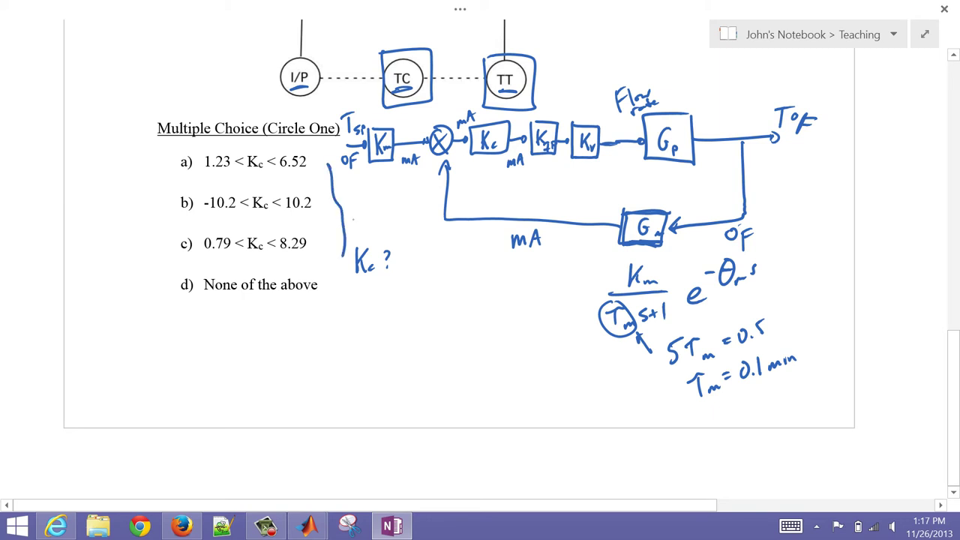